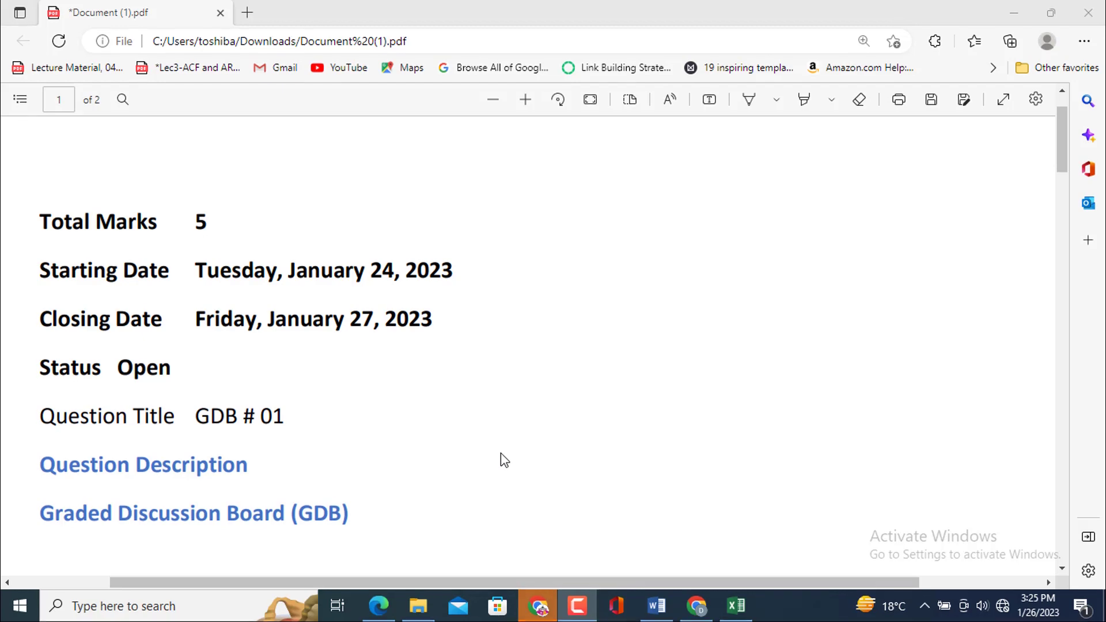
- Scroll the FIN630 GDB PDF past the Learning Objectives to the Mr. Muhammad computer-purchase scenario
{"action": "scroll", "coordinate": [501, 455], "scroll_direction": "down", "scroll_amount": 3}
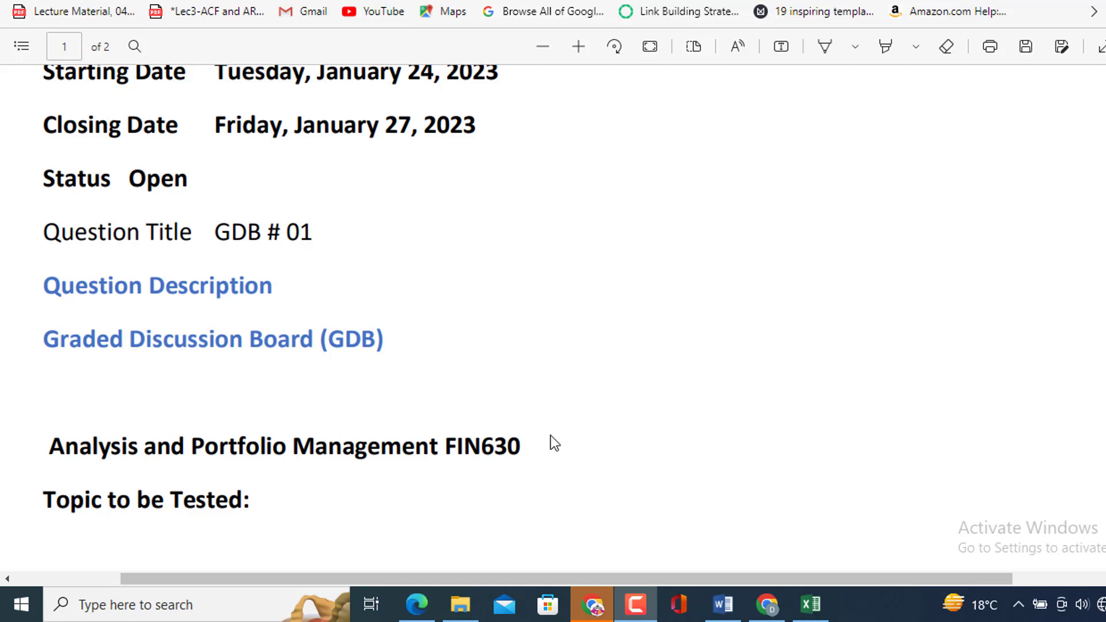
{"action": "scroll", "coordinate": [551, 445], "scroll_direction": "up", "scroll_amount": 1}
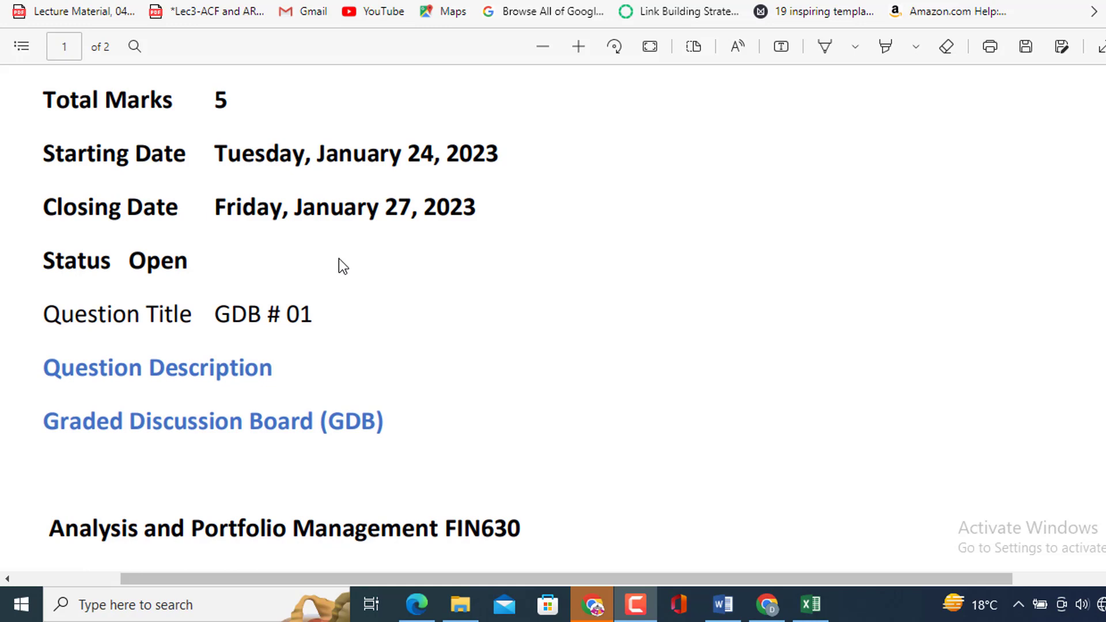
{"action": "scroll", "coordinate": [411, 269], "scroll_direction": "down", "scroll_amount": 3}
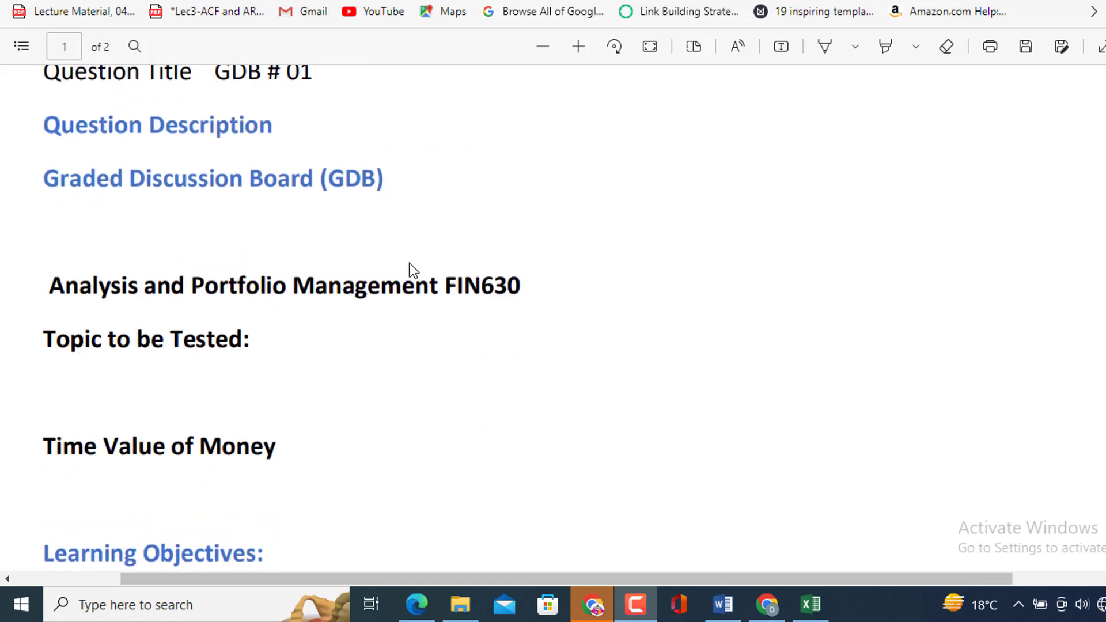
{"action": "scroll", "coordinate": [412, 269], "scroll_direction": "down", "scroll_amount": 3}
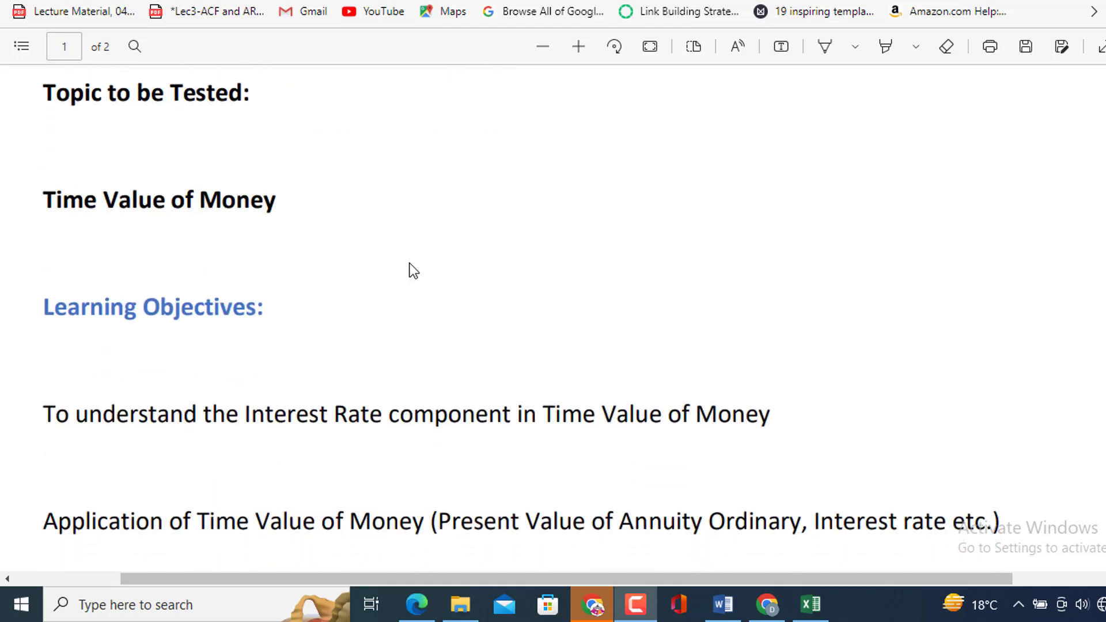
{"action": "scroll", "coordinate": [414, 270], "scroll_direction": "down", "scroll_amount": 1}
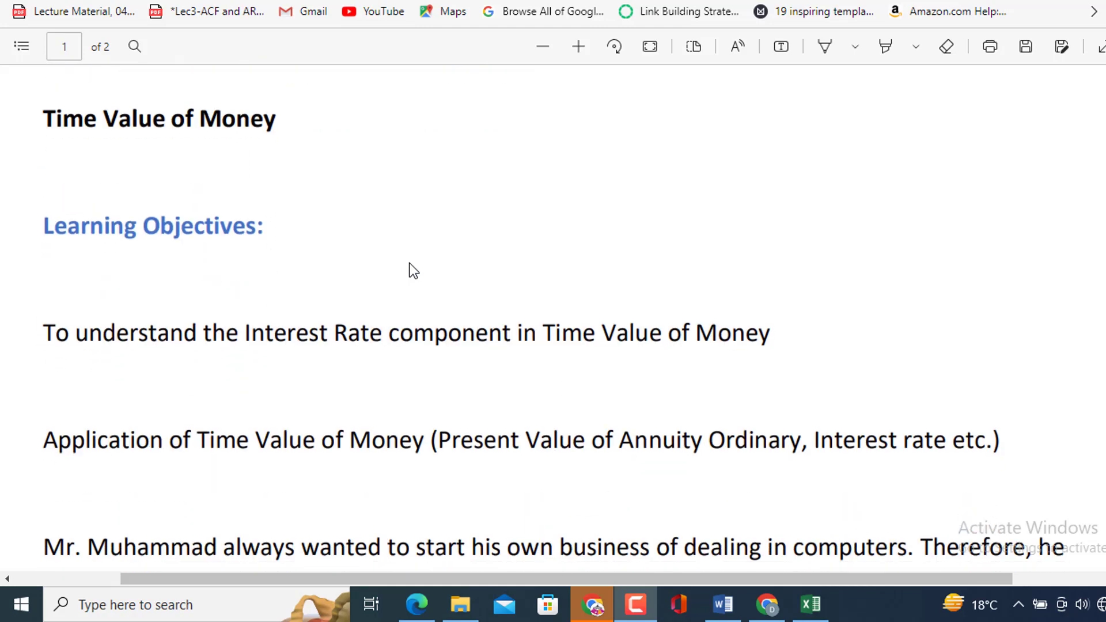
{"action": "scroll", "coordinate": [411, 265], "scroll_direction": "down", "scroll_amount": 2}
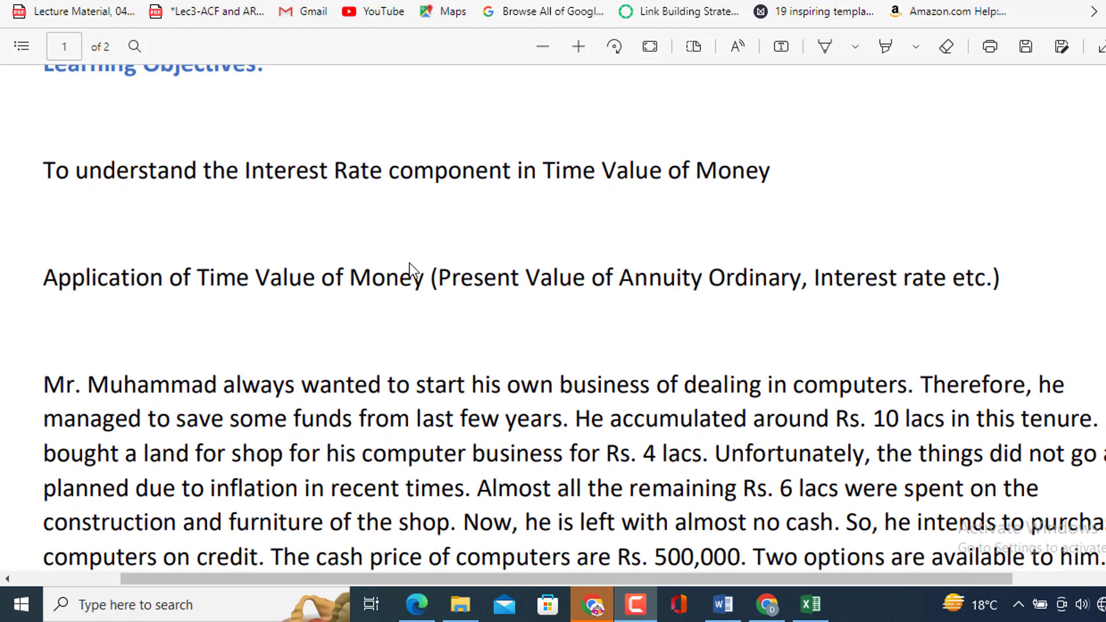
{"action": "scroll", "coordinate": [409, 264], "scroll_direction": "down", "scroll_amount": 2}
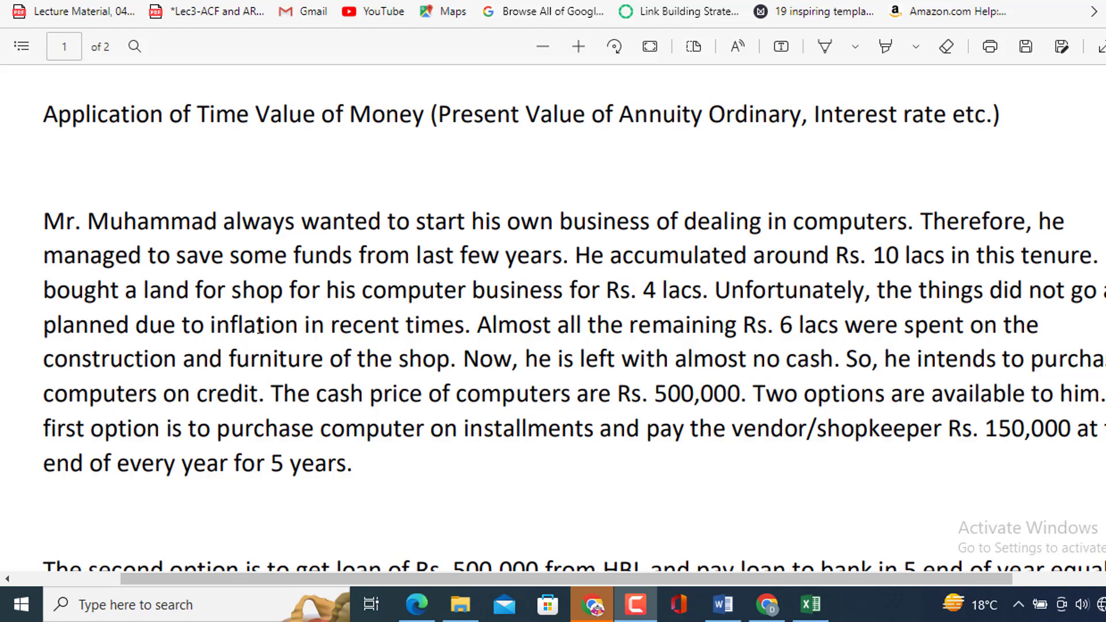
{"action": "scroll", "coordinate": [260, 326], "scroll_direction": "down", "scroll_amount": 1}
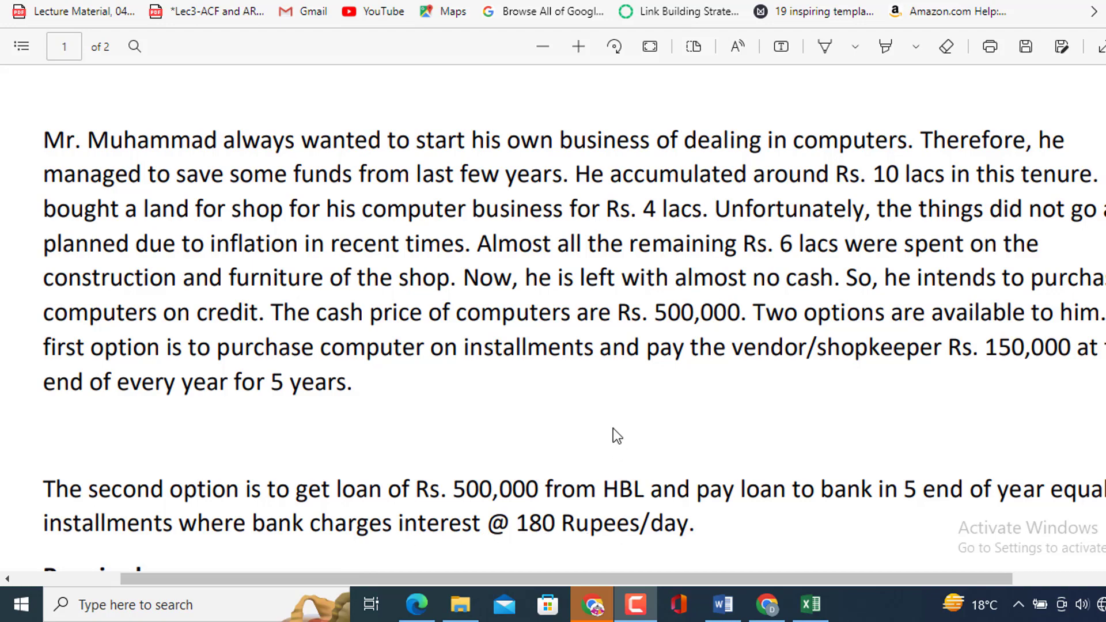
- Scroll to page 2 to read the Part 1, Part 2 and Part 3 requirements
{"action": "scroll", "coordinate": [614, 431], "scroll_direction": "down", "scroll_amount": 3}
{"action": "scroll", "coordinate": [613, 427], "scroll_direction": "down", "scroll_amount": 10}
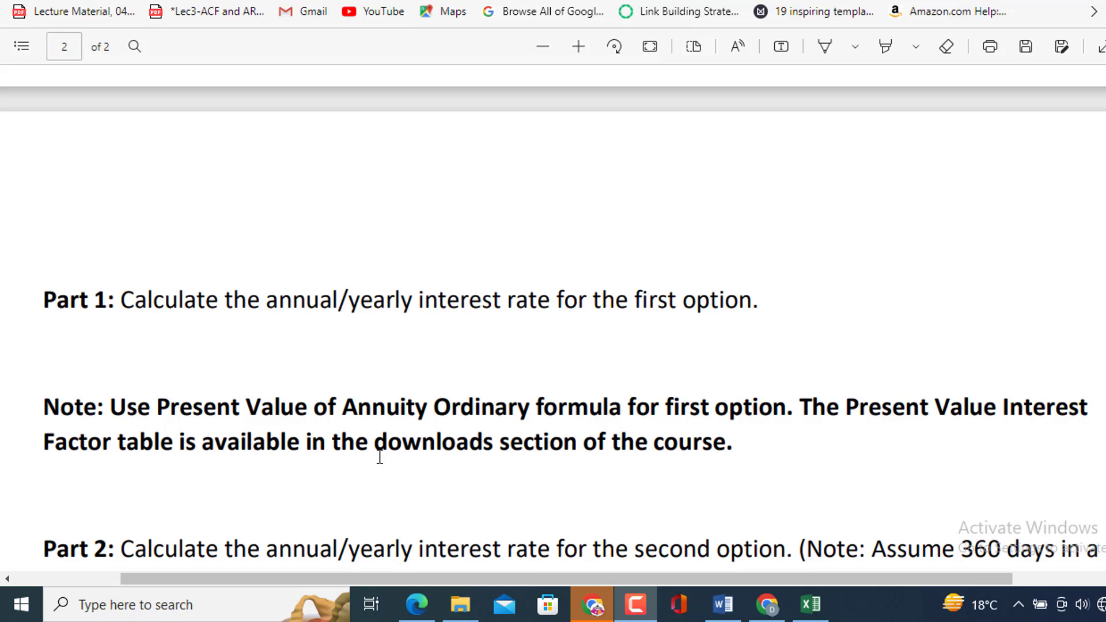
{"action": "scroll", "coordinate": [378, 457], "scroll_direction": "down", "scroll_amount": 3}
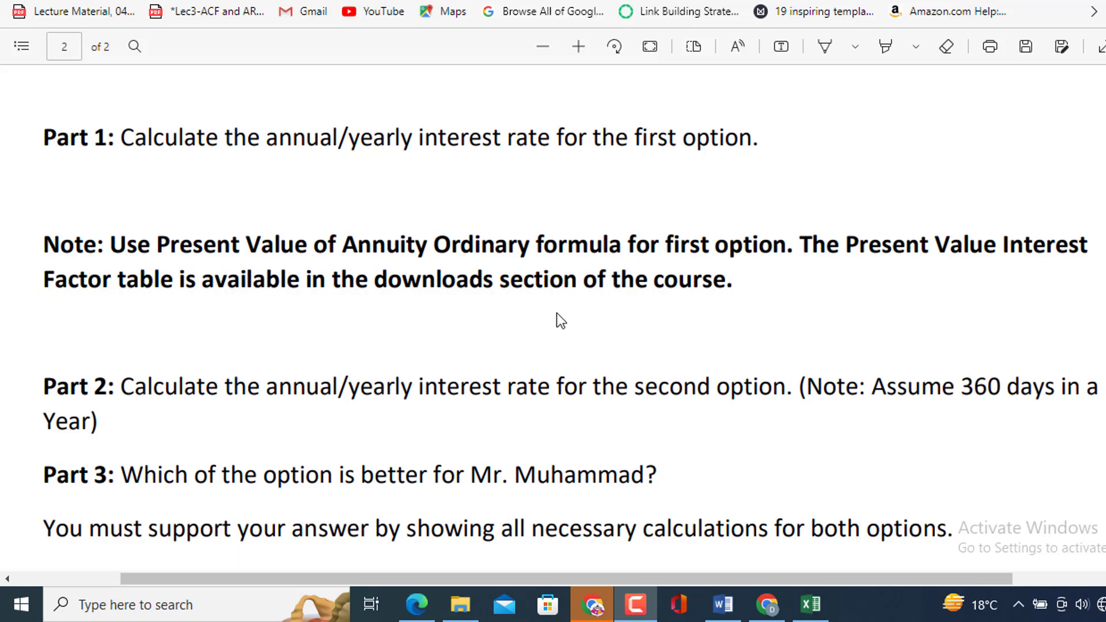
- Bring up the Option1 worksheet in Excel and inspect the formula in cell F7
{"action": "left_click", "coordinate": [811, 604]}
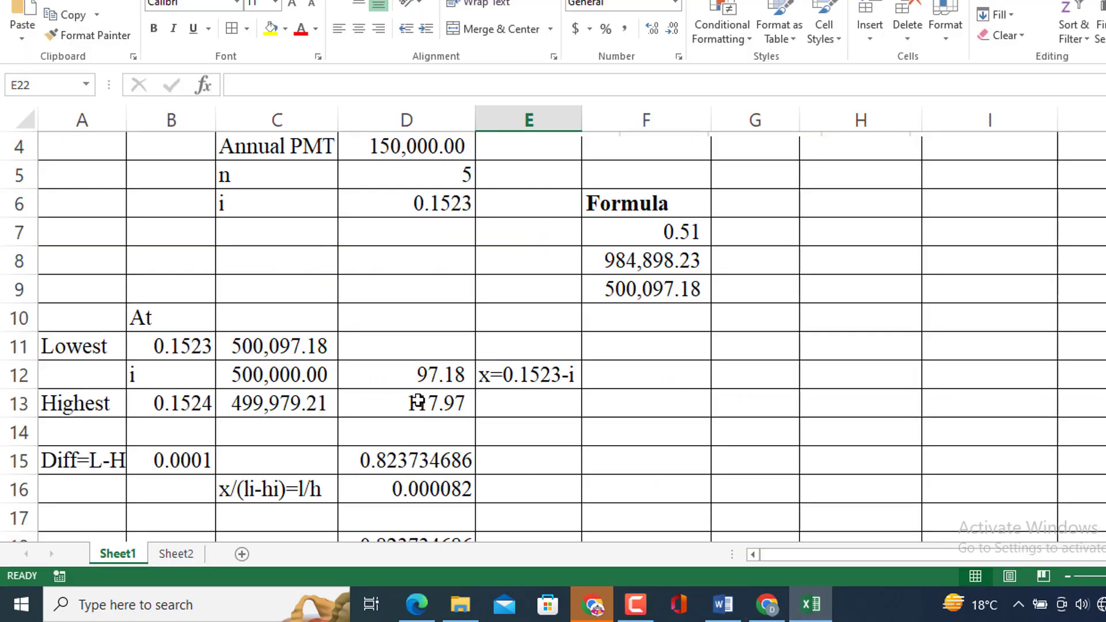
{"action": "scroll", "coordinate": [408, 395], "scroll_direction": "up", "scroll_amount": 1}
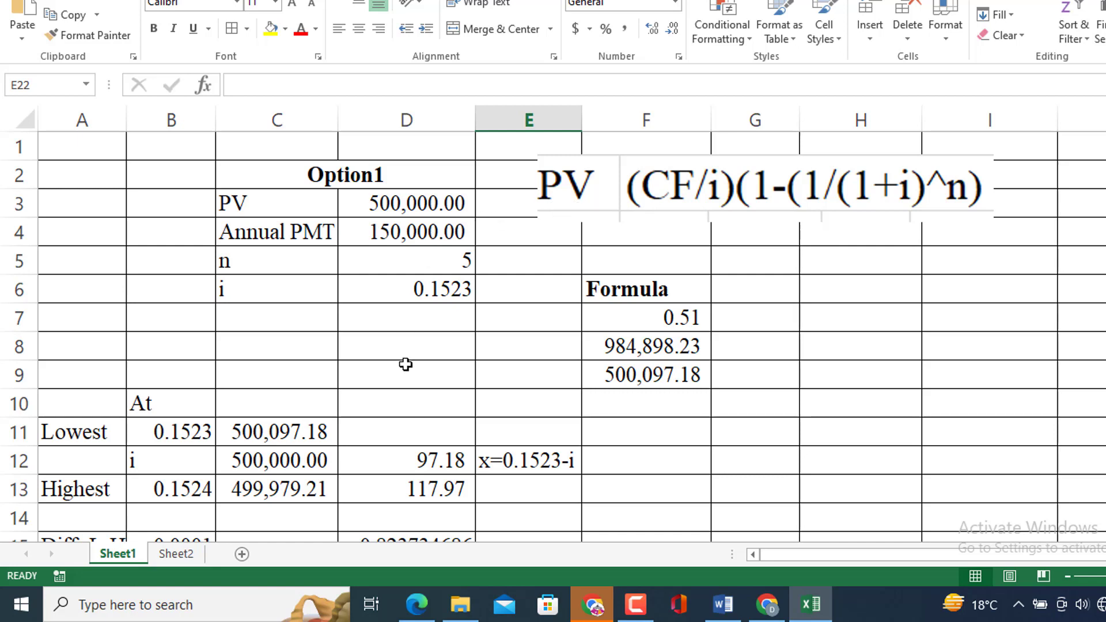
{"action": "scroll", "coordinate": [405, 364], "scroll_direction": "down", "scroll_amount": 1}
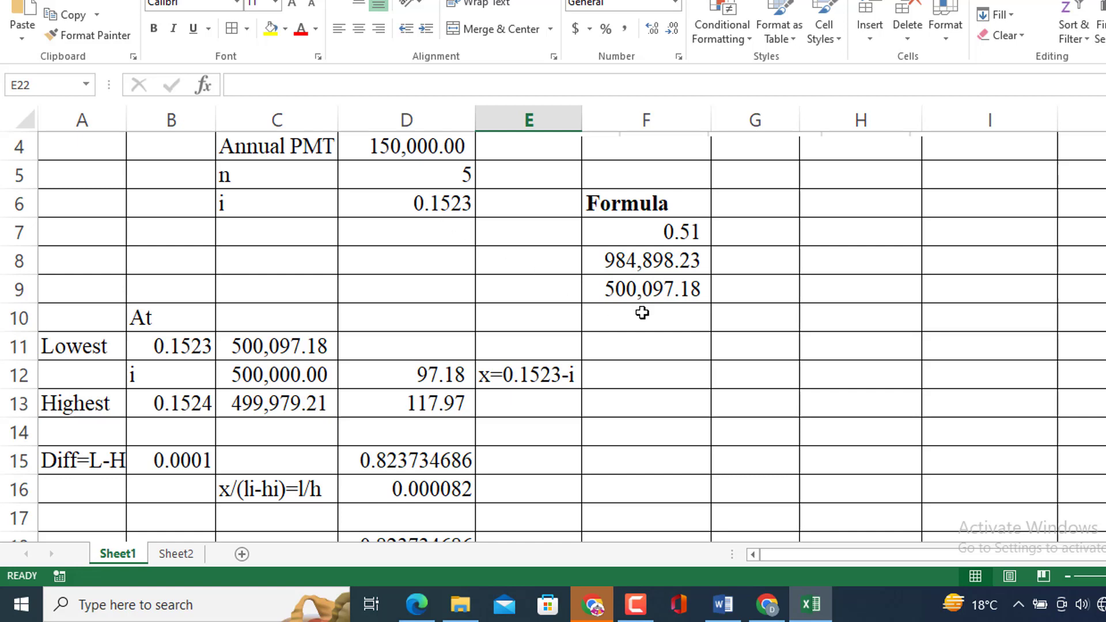
{"action": "scroll", "coordinate": [642, 313], "scroll_direction": "up", "scroll_amount": 1}
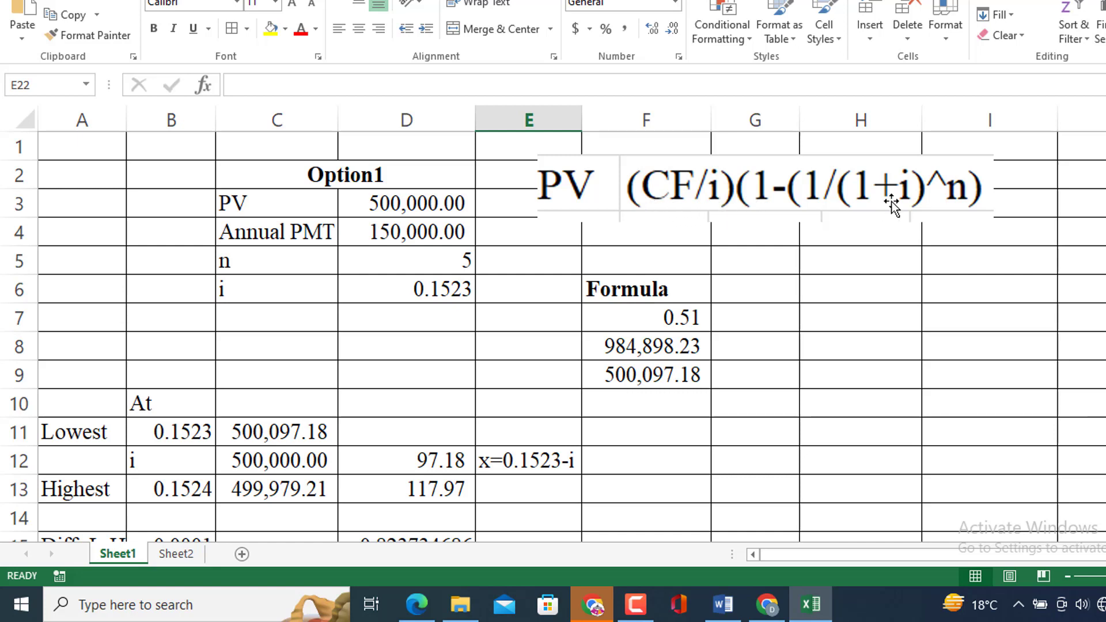
{"action": "left_click", "coordinate": [671, 318]}
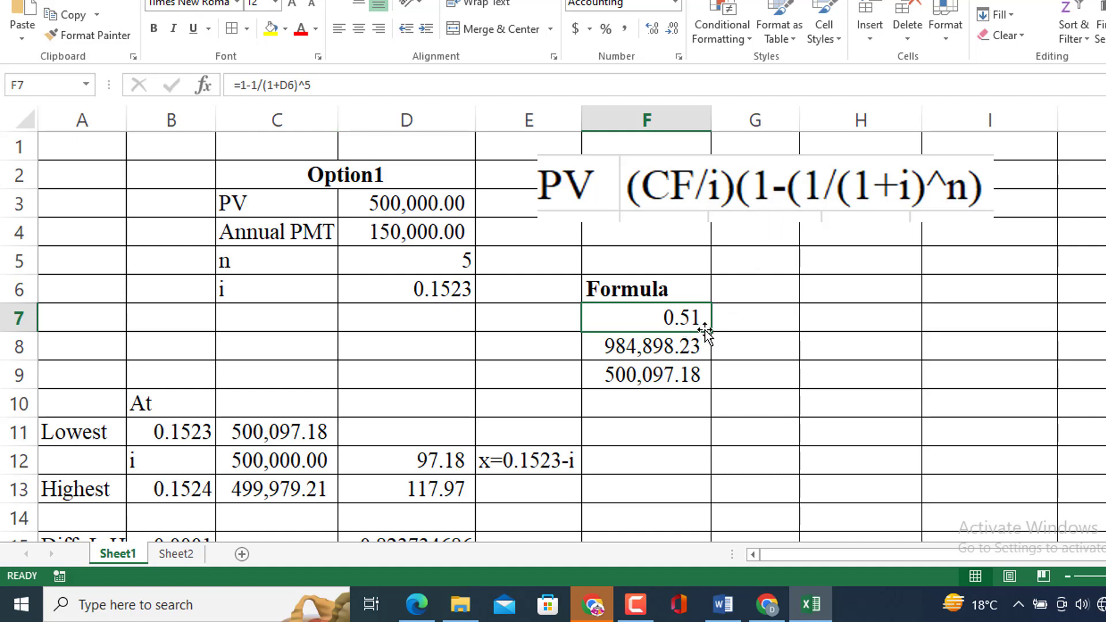
{"action": "left_click", "coordinate": [695, 347]}
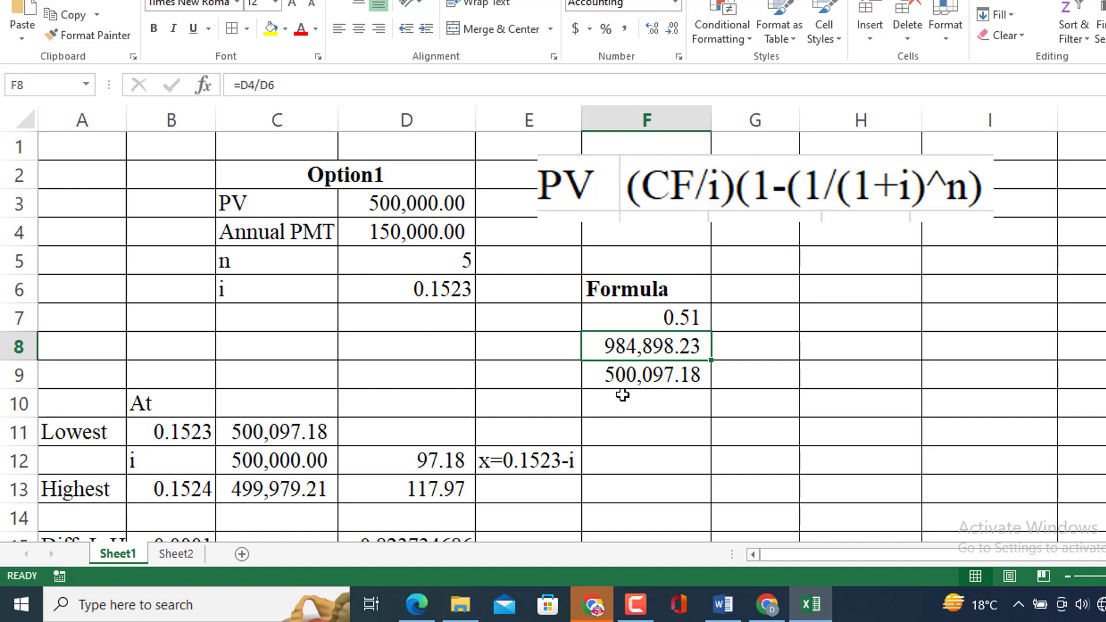
{"action": "scroll", "coordinate": [622, 395], "scroll_direction": "down", "scroll_amount": 1}
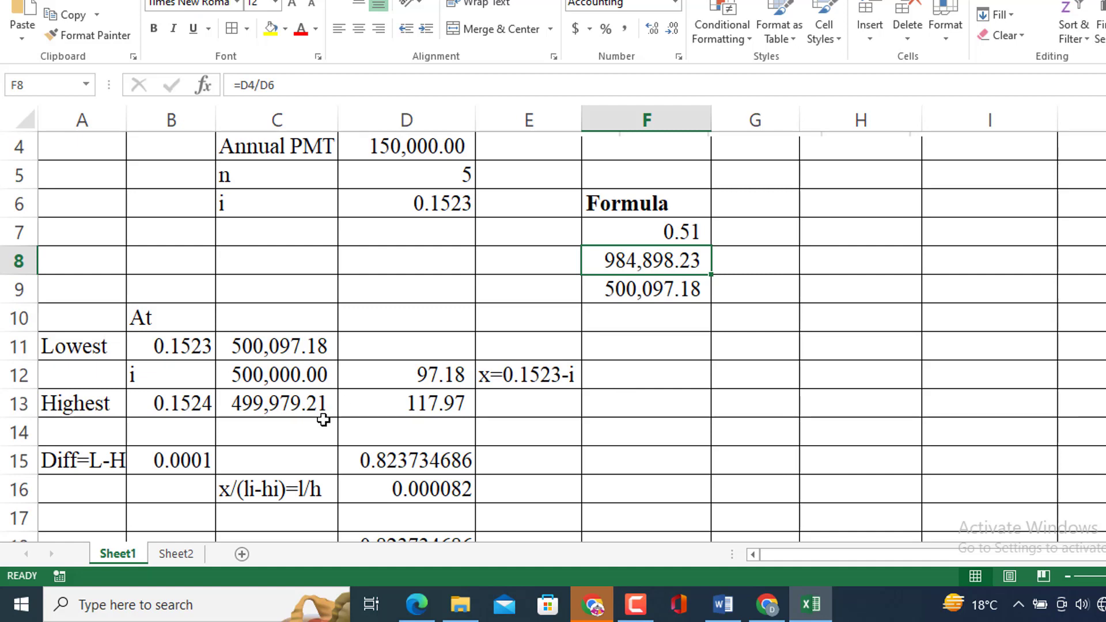
{"action": "scroll", "coordinate": [324, 420], "scroll_direction": "down", "scroll_amount": 1}
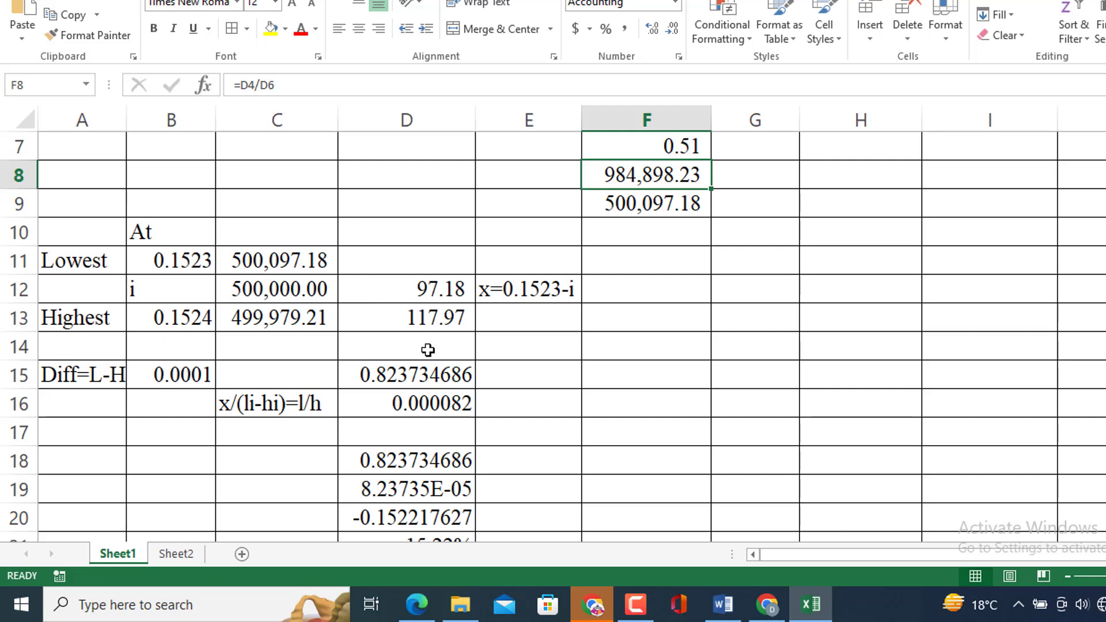
{"action": "left_click", "coordinate": [423, 375]}
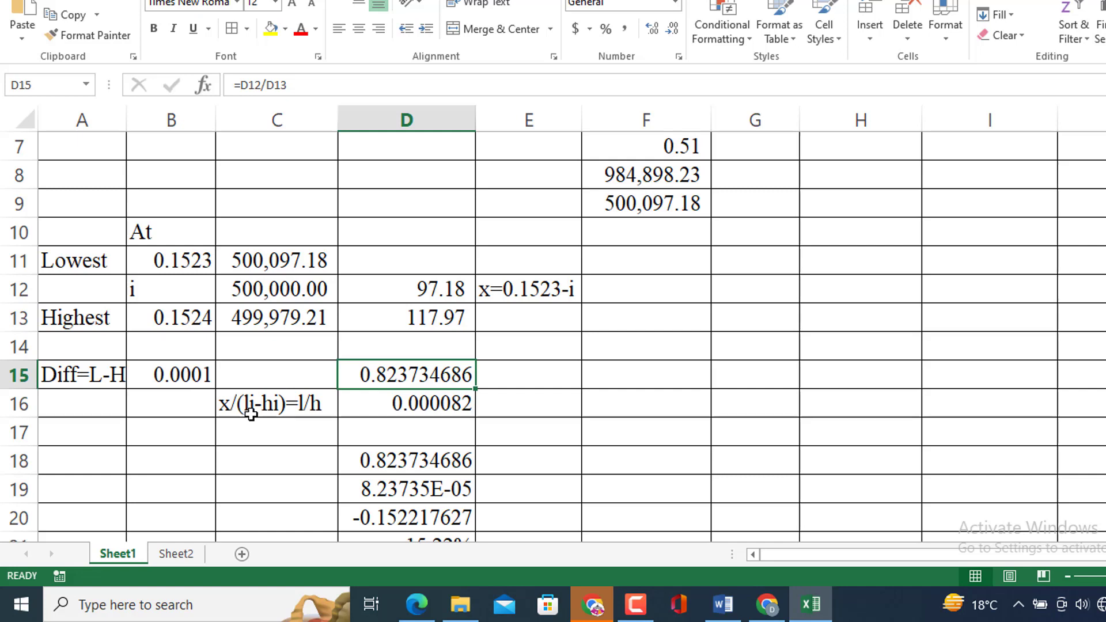
{"action": "left_click", "coordinate": [421, 405]}
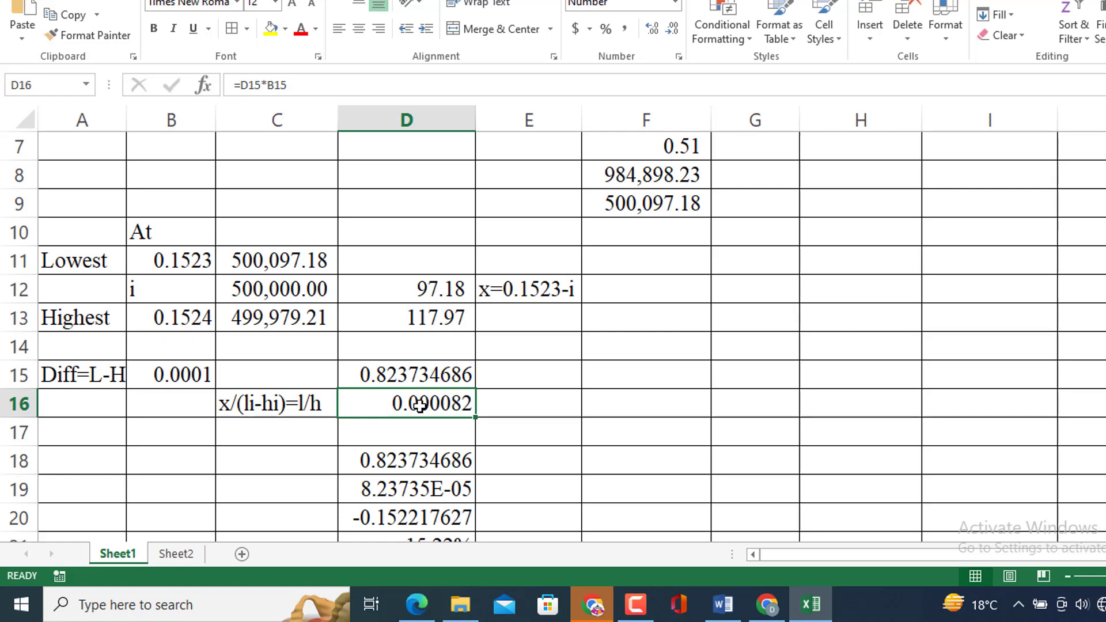
{"action": "scroll", "coordinate": [421, 405], "scroll_direction": "up", "scroll_amount": 1}
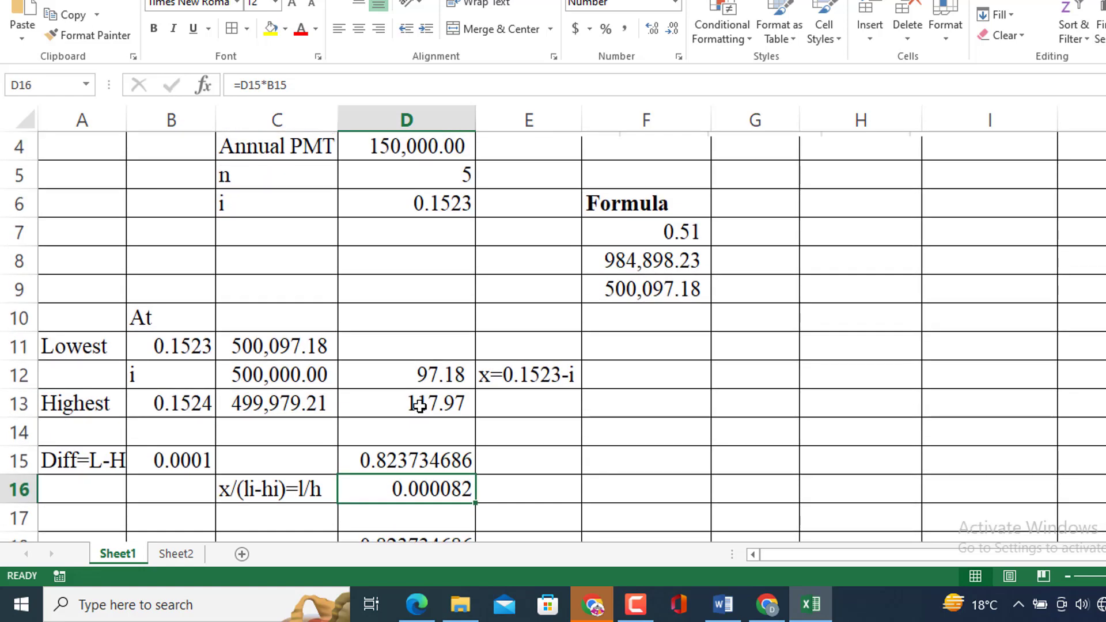
{"action": "scroll", "coordinate": [420, 406], "scroll_direction": "up", "scroll_amount": 1}
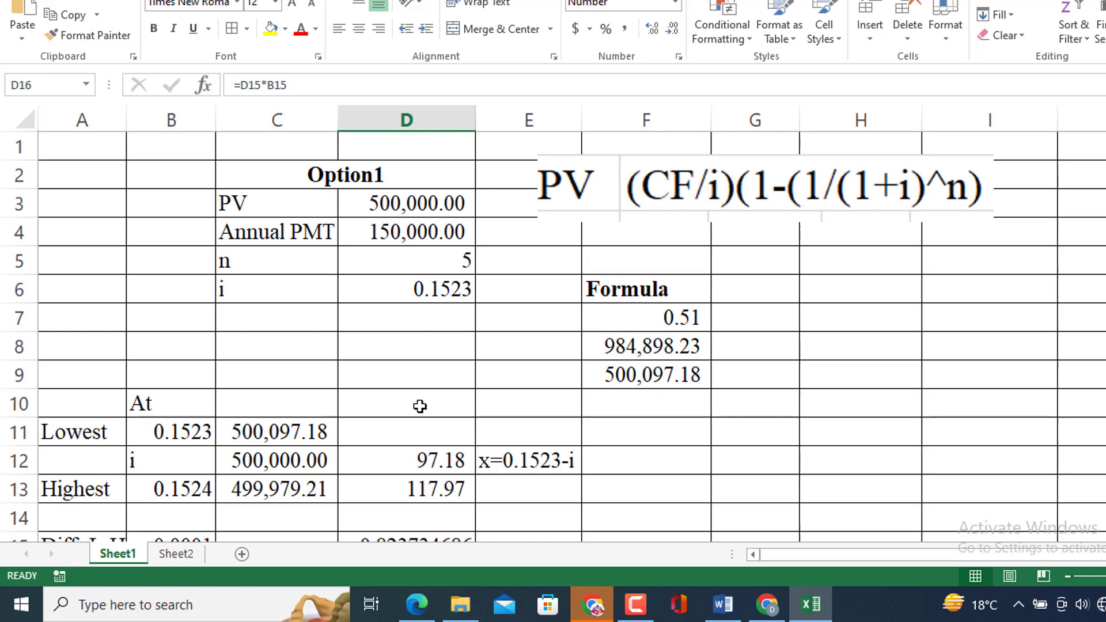
{"action": "scroll", "coordinate": [419, 406], "scroll_direction": "down", "scroll_amount": 3}
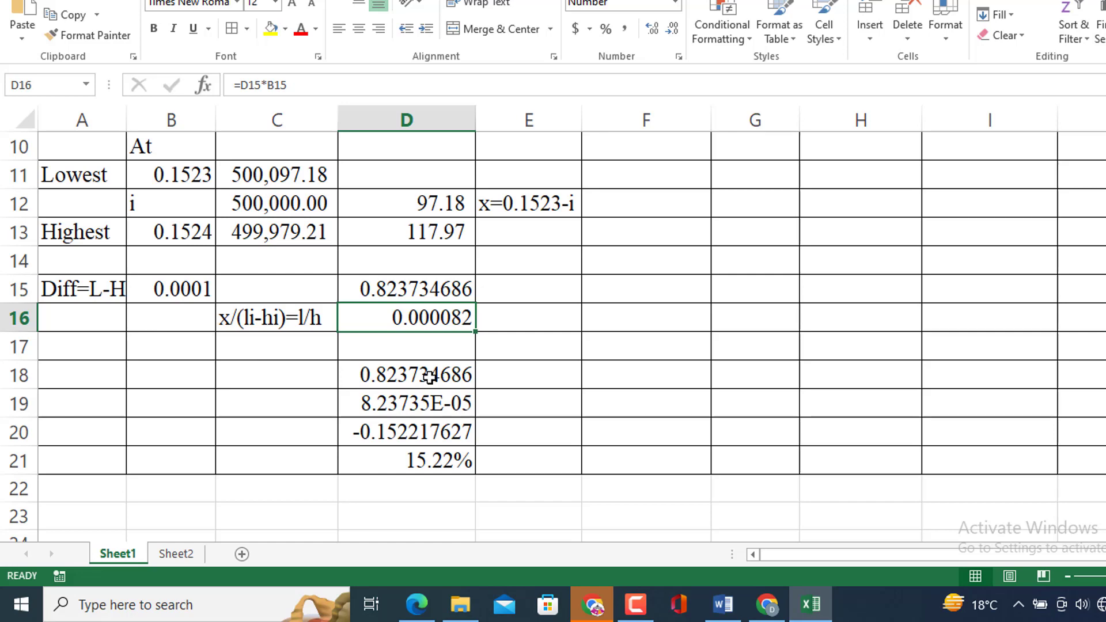
- Review the formulas in D18 and D19, then move to Sheet2's Option 2 interpolation
{"action": "left_click", "coordinate": [428, 377]}
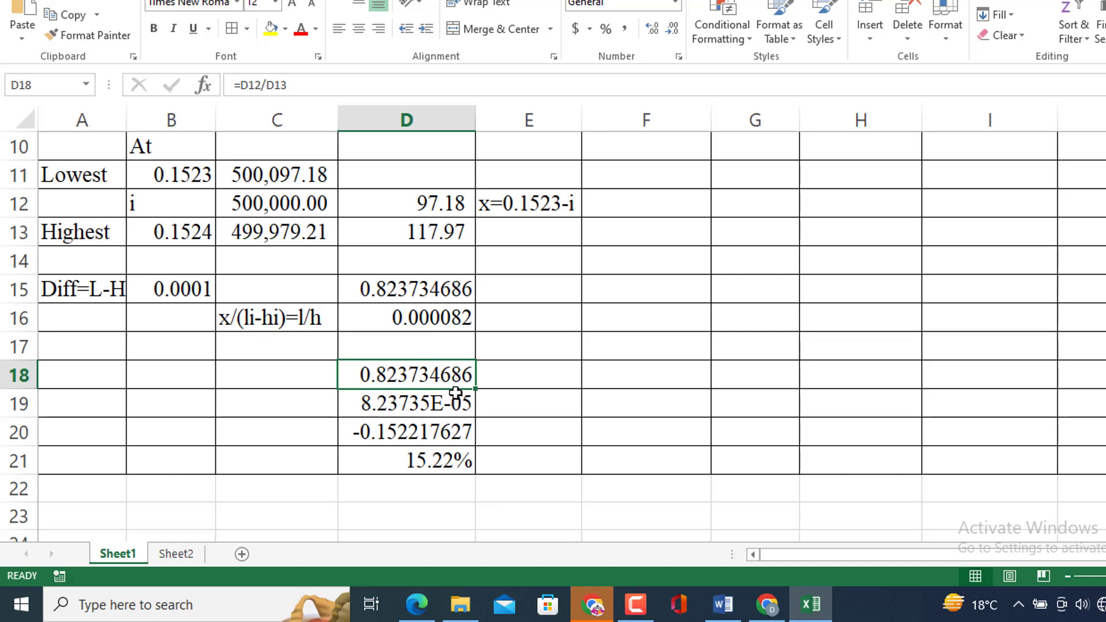
{"action": "left_click", "coordinate": [431, 404]}
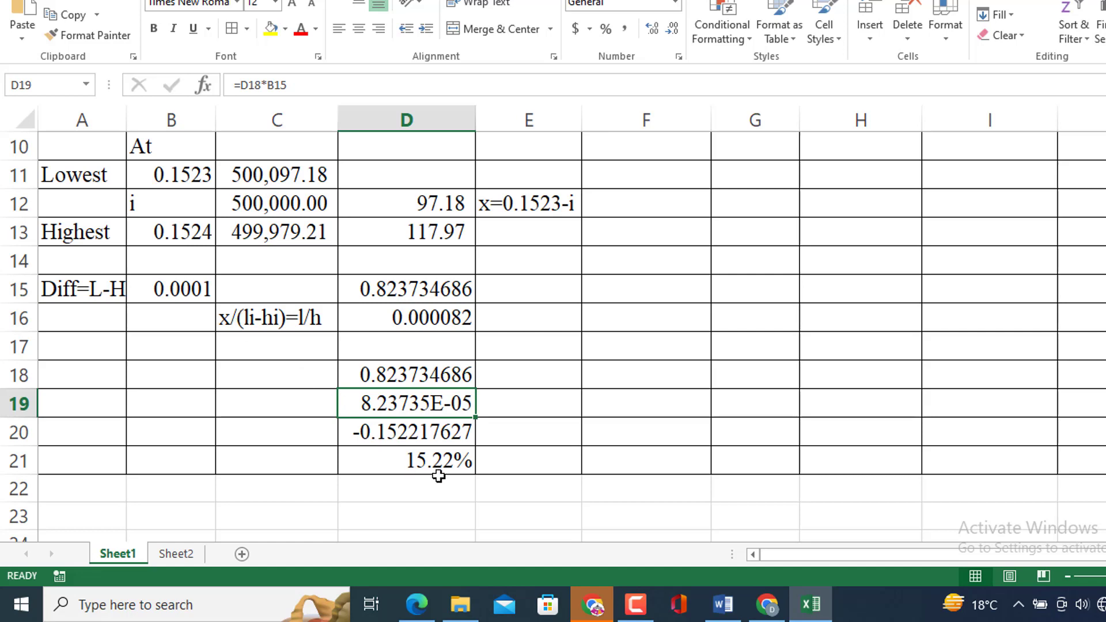
{"action": "left_click", "coordinate": [178, 553]}
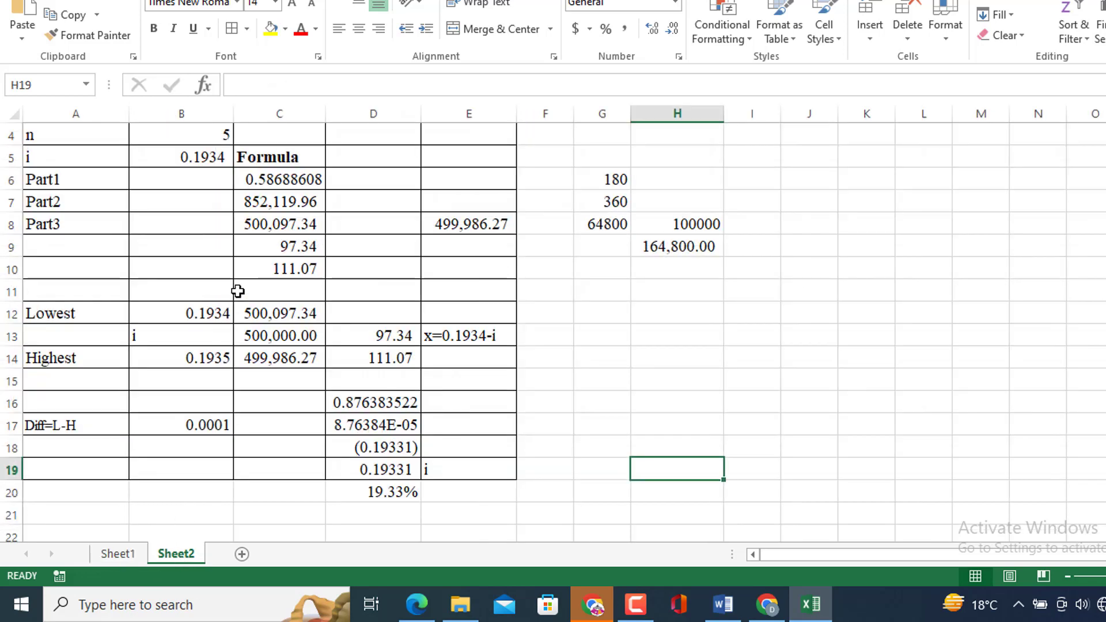
{"action": "scroll", "coordinate": [237, 290], "scroll_direction": "up", "scroll_amount": 1}
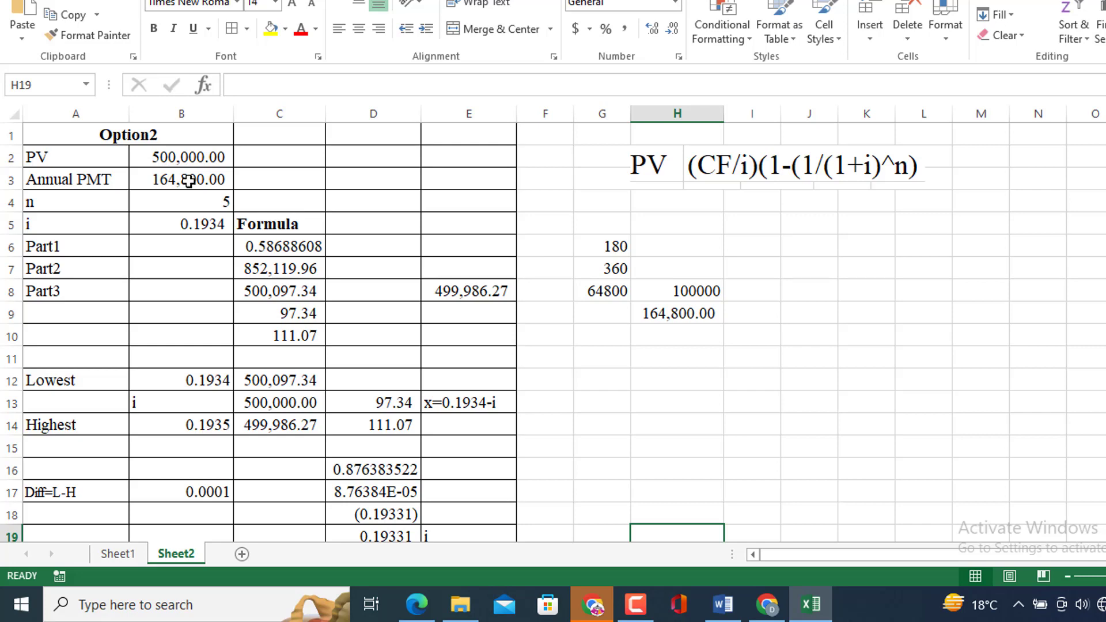
- Apply Comma Style to G8:H8 so 64800 and 100000 show separators and two decimals
{"action": "left_click", "coordinate": [693, 292]}
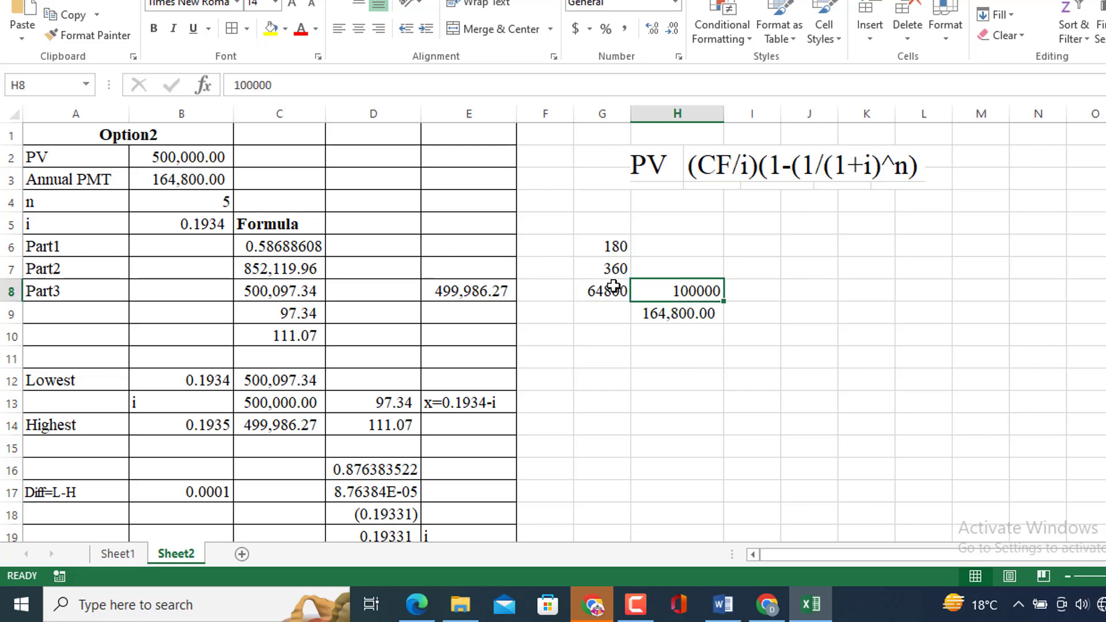
{"action": "left_click_drag", "start_coordinate": [610, 291], "coordinate": [651, 291]}
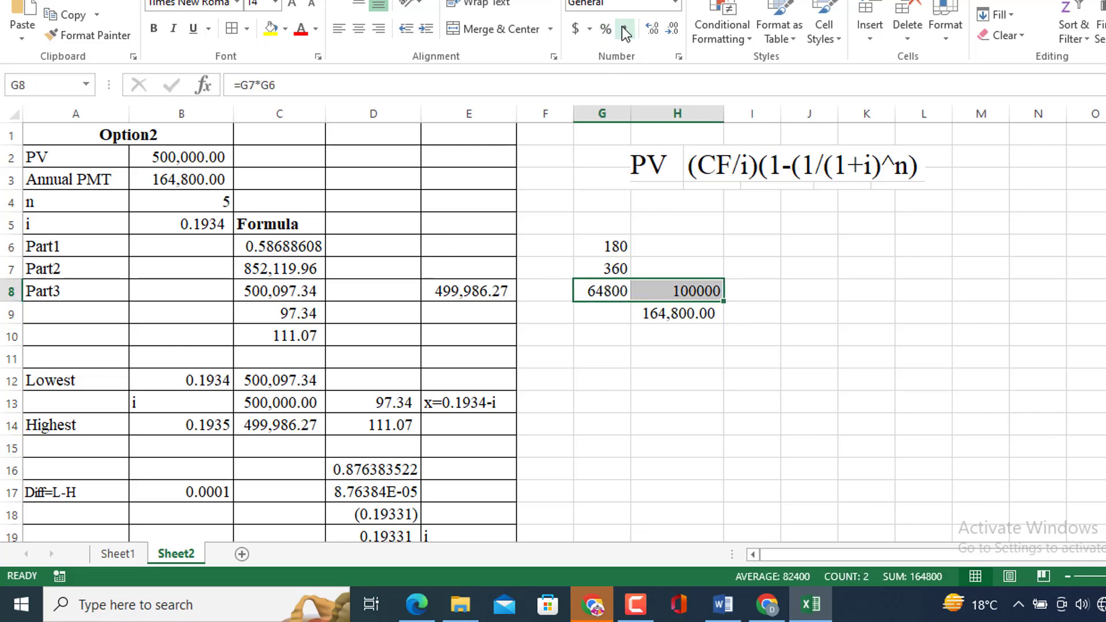
{"action": "left_click", "coordinate": [624, 30]}
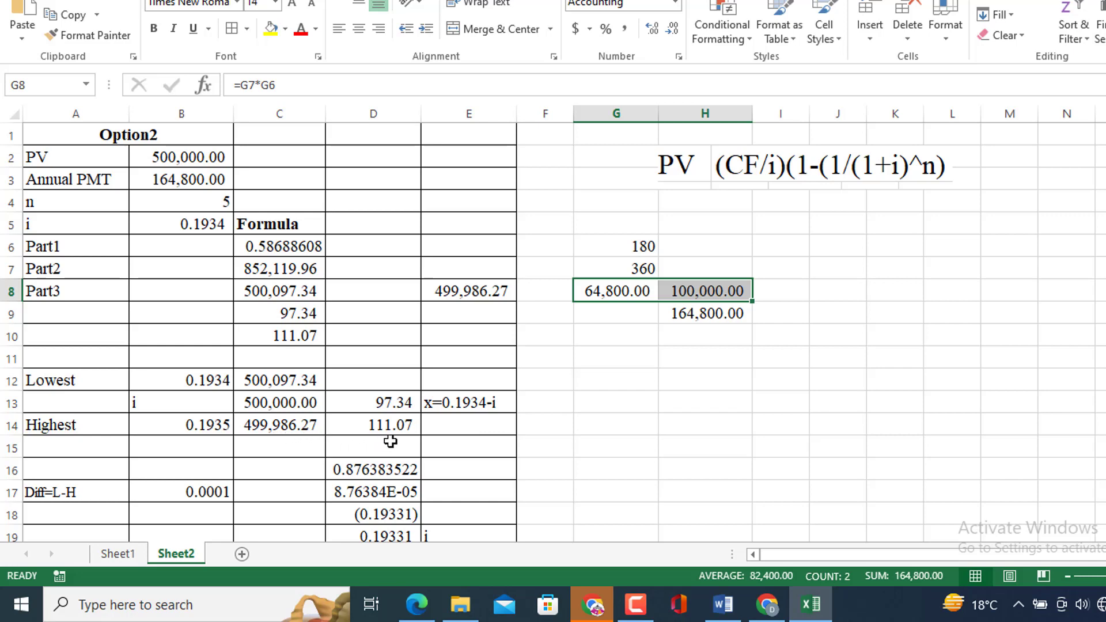
{"action": "scroll", "coordinate": [390, 441], "scroll_direction": "down", "scroll_amount": 1}
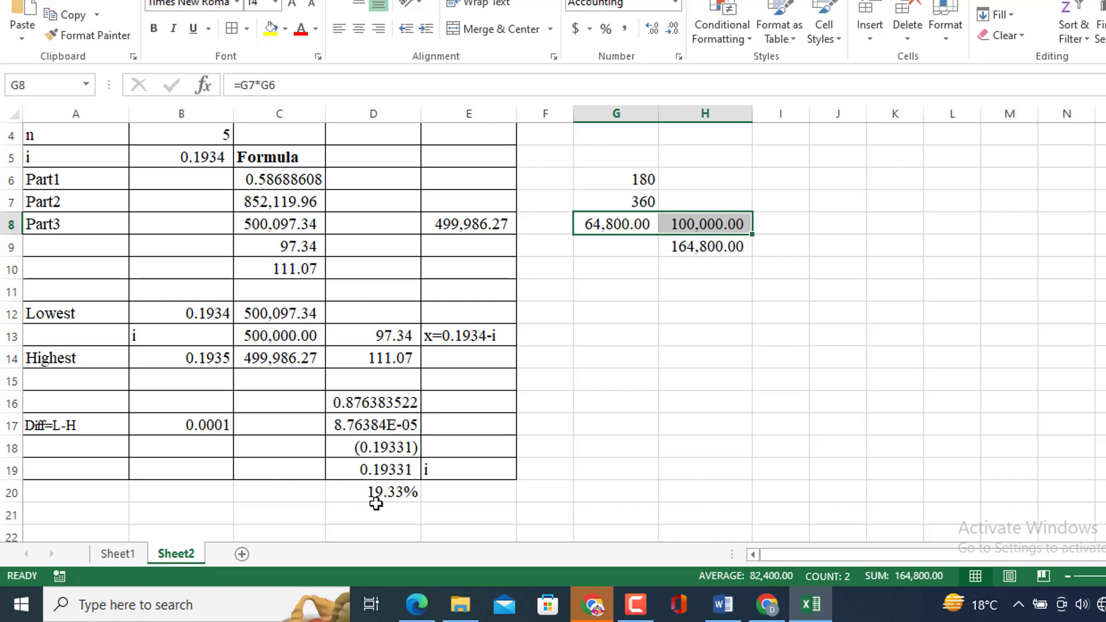
{"action": "scroll", "coordinate": [375, 503], "scroll_direction": "down", "scroll_amount": 1}
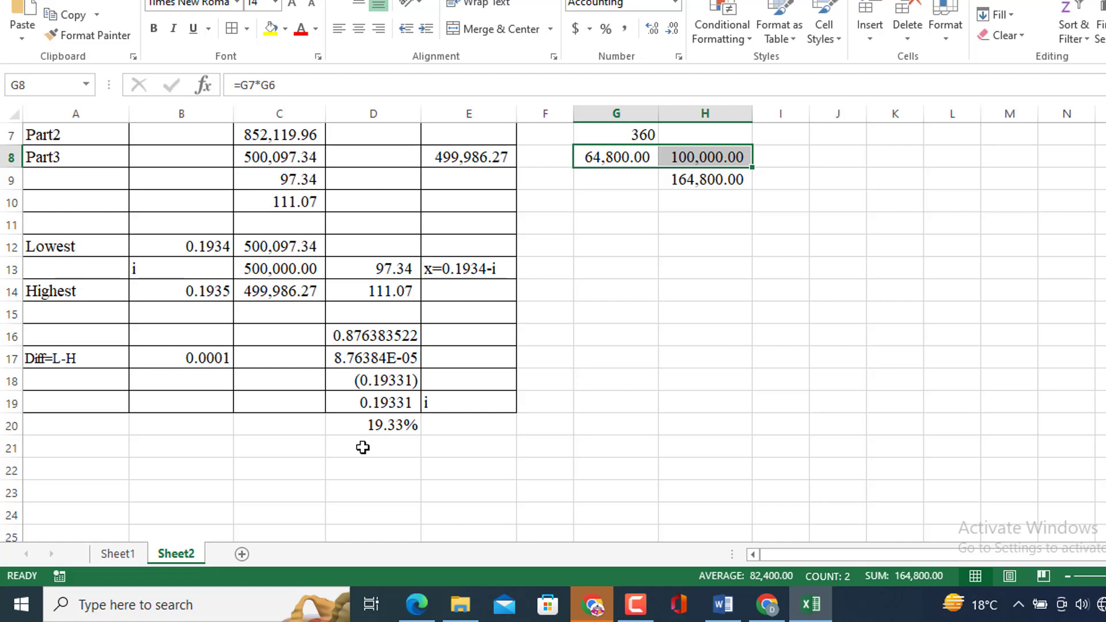
{"action": "scroll", "coordinate": [363, 448], "scroll_direction": "up", "scroll_amount": 2}
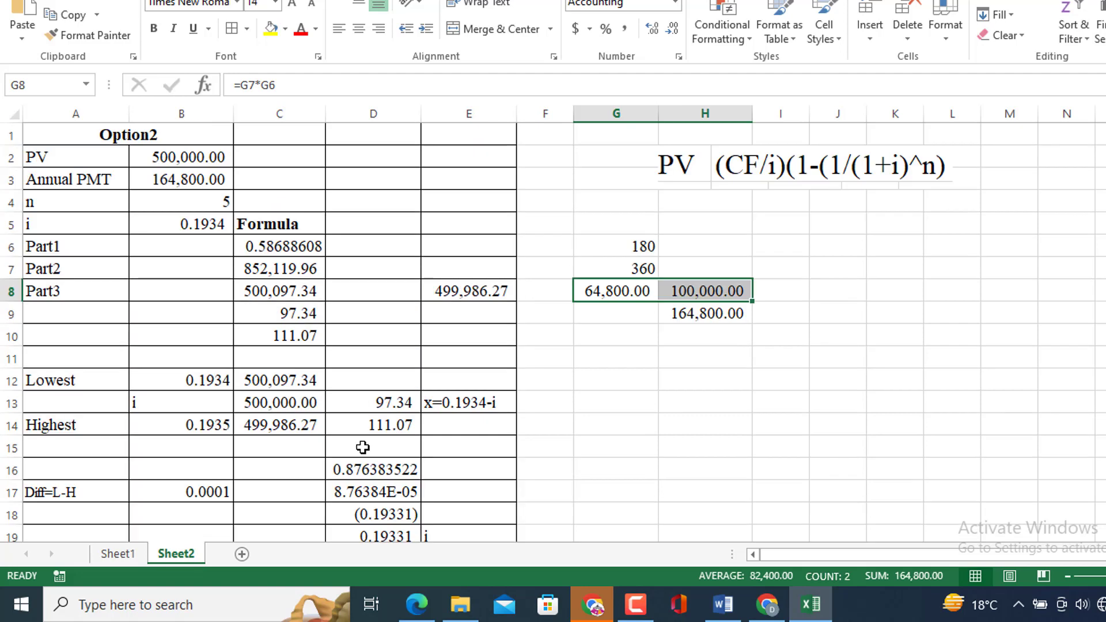